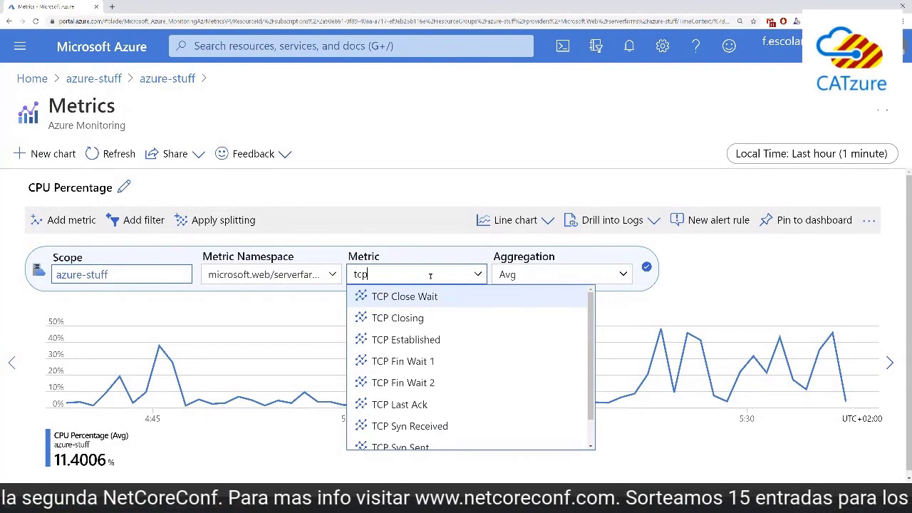
- Choose TCP Time Wait from the tcp matches as the chart's metric for the azure-stuff plan
key("Down")
key("Down")
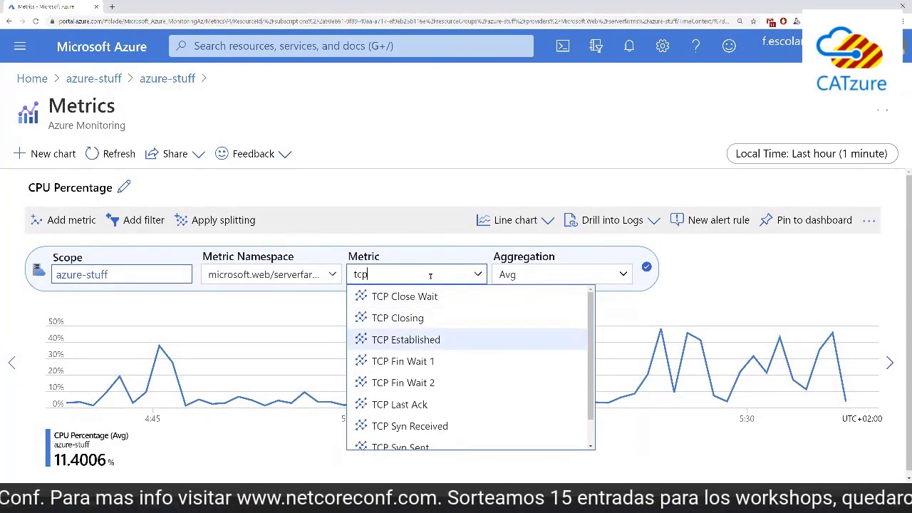
key("Down")
key("Up")
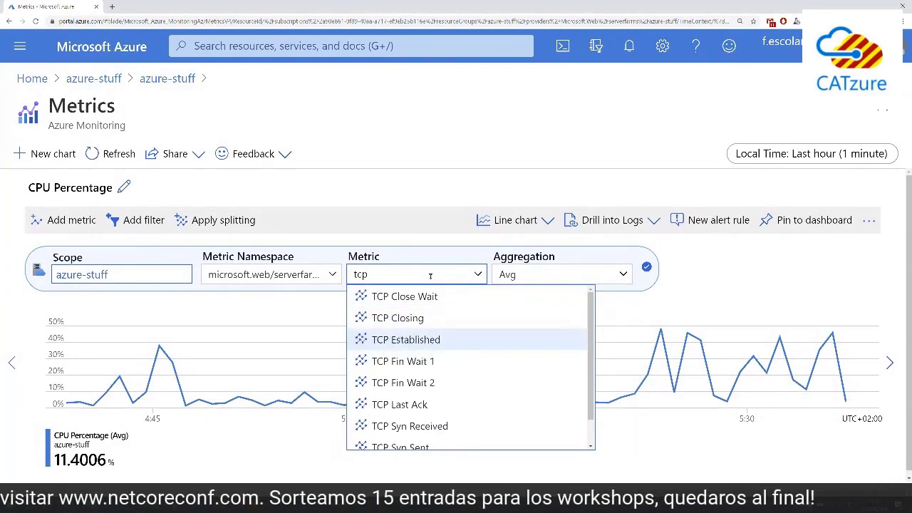
key("Down")
key("Down")
key("Down")
key("Down")
key("Down")
key("Down")
key("Down")
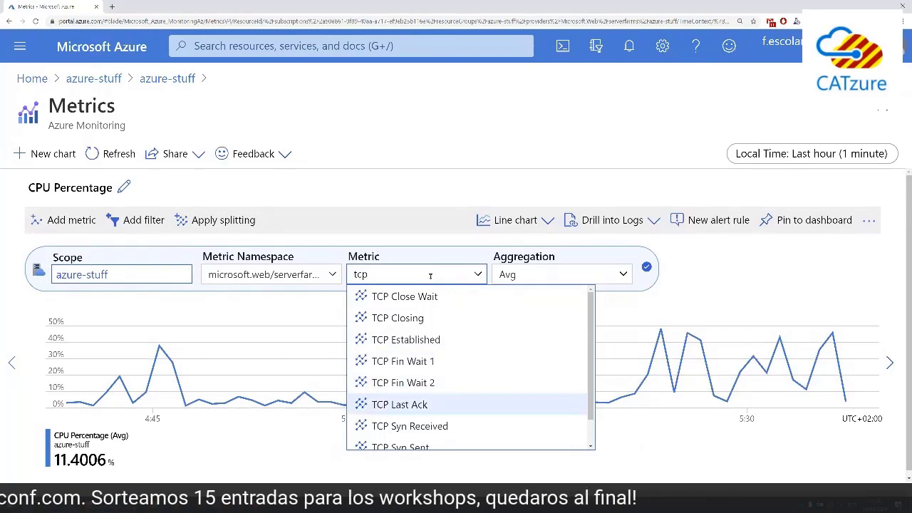
key("Up")
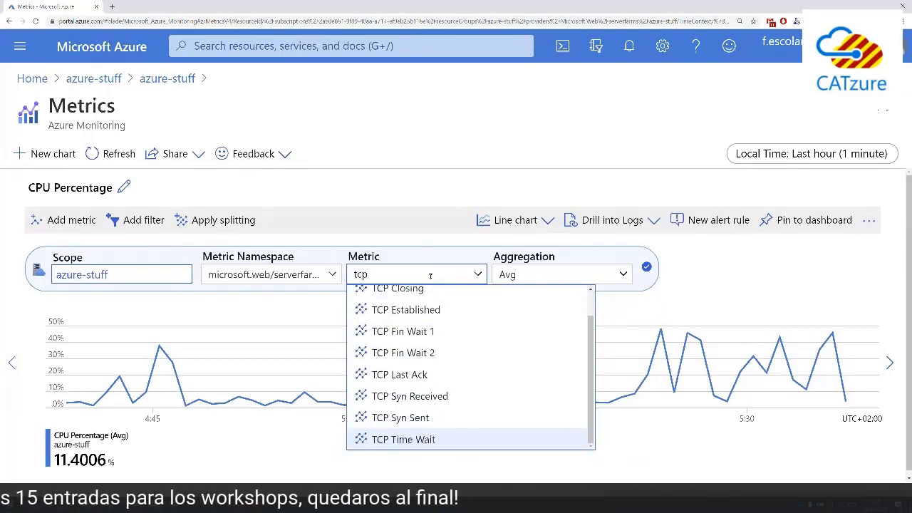
left_click(437, 439)
right_click(443, 448)
left_click(395, 416)
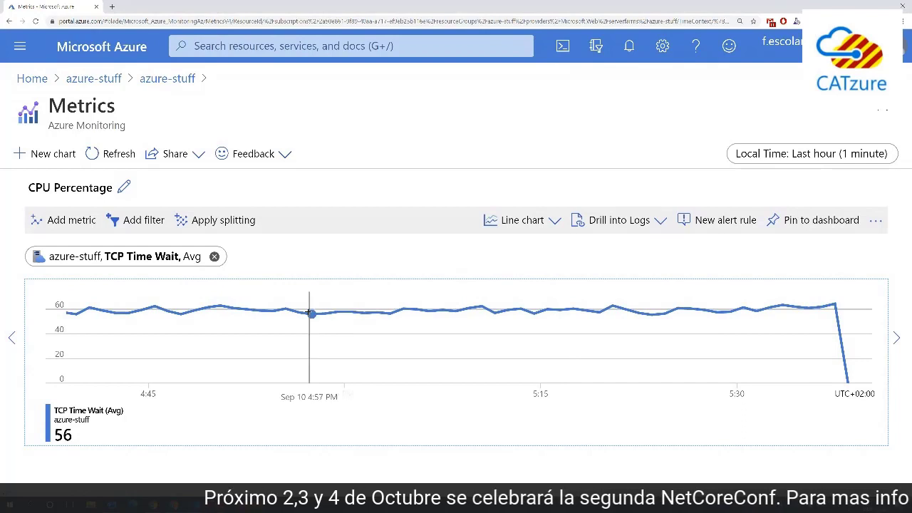
- Start splitting the chart without choosing a value, and add TCP Established as a second metric for azure-stuff
left_click(226, 224)
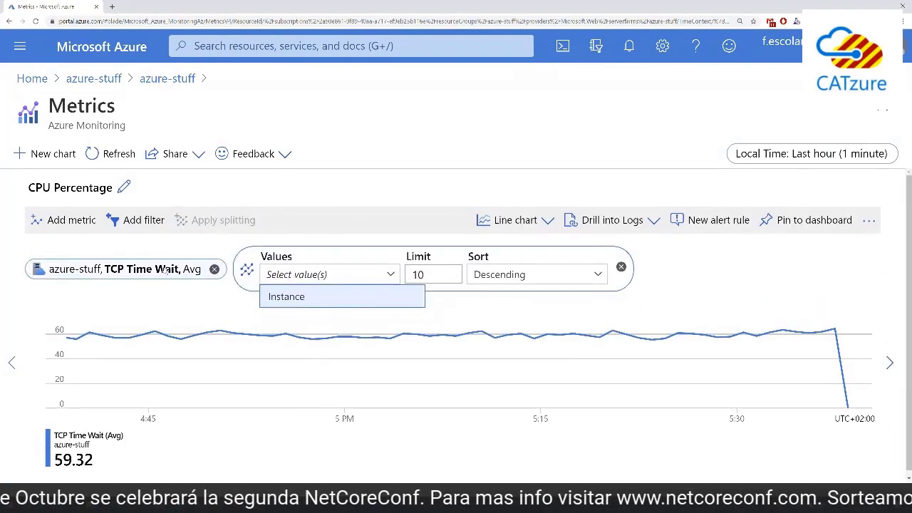
left_click(71, 222)
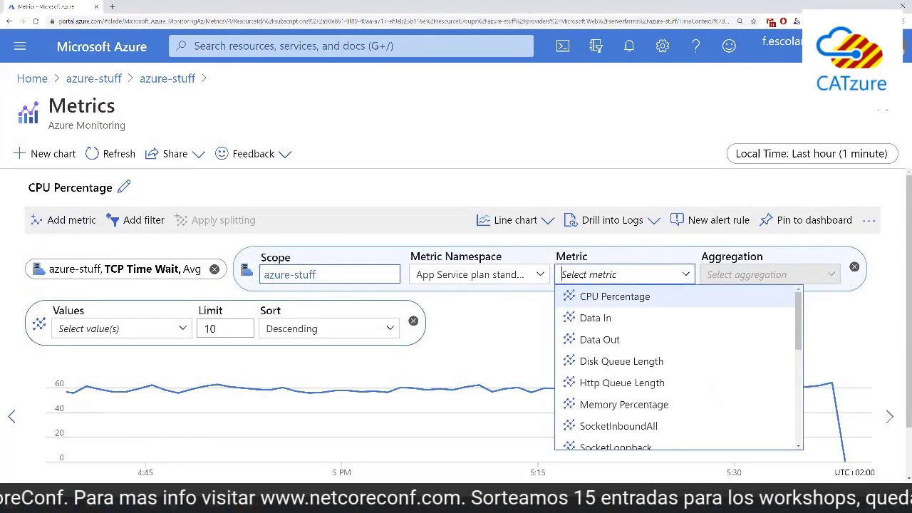
type("tcp")
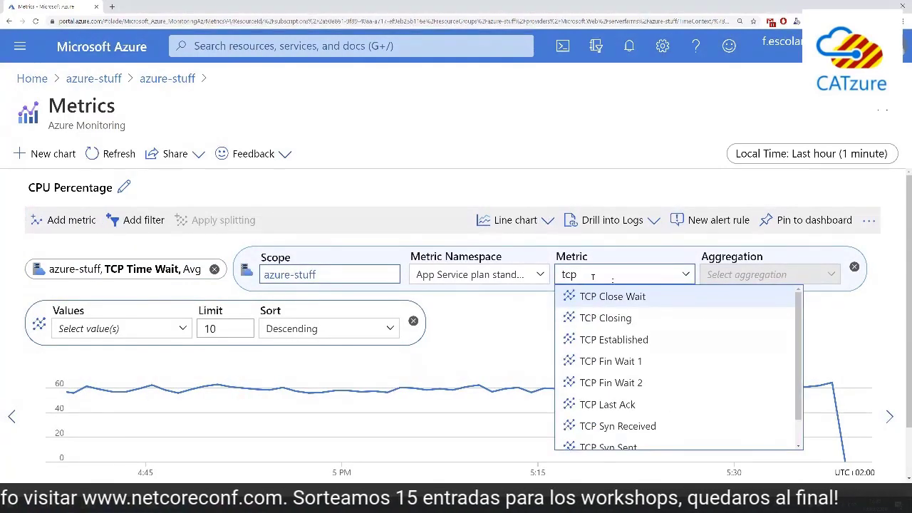
left_click(633, 338)
left_click(607, 331)
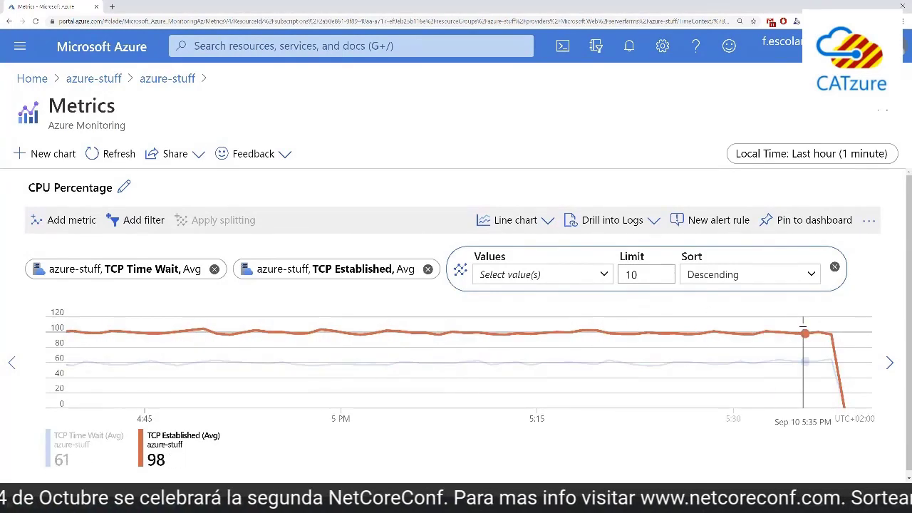
- Switch to the PowerPoint slide show to compare the charted connections with the TCP limits per instance size
key("alt+Tab")
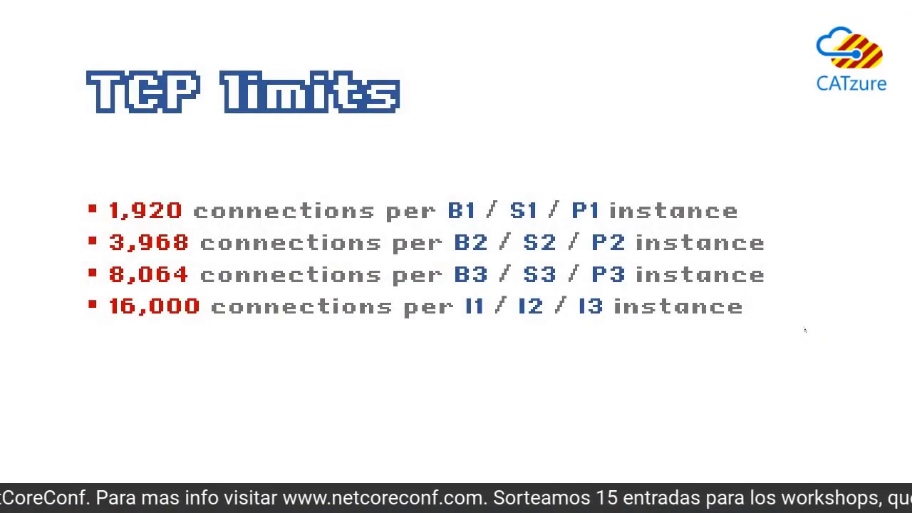
key("alt+Tab")
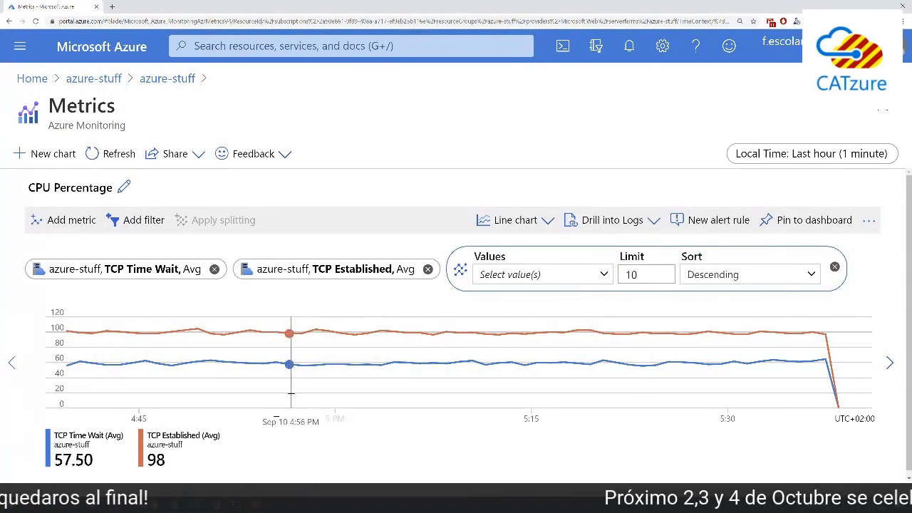
mouse_move(257, 505)
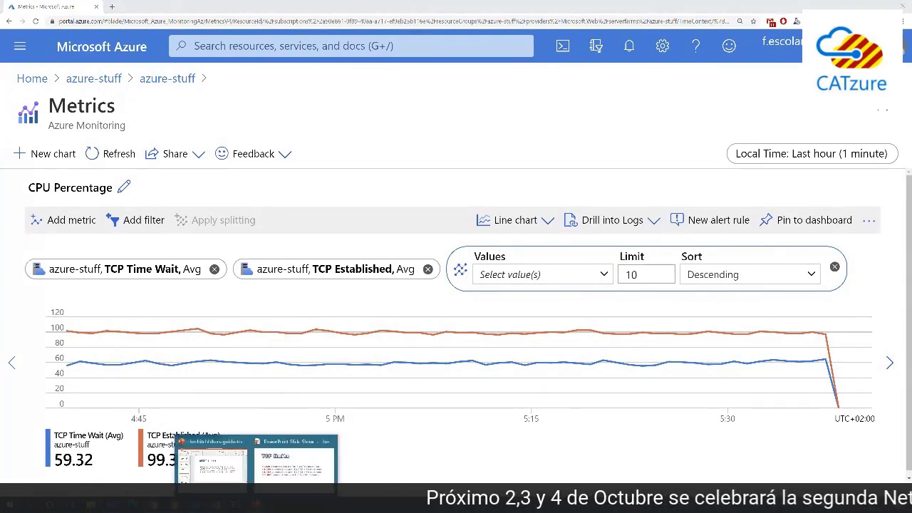
left_click(295, 460)
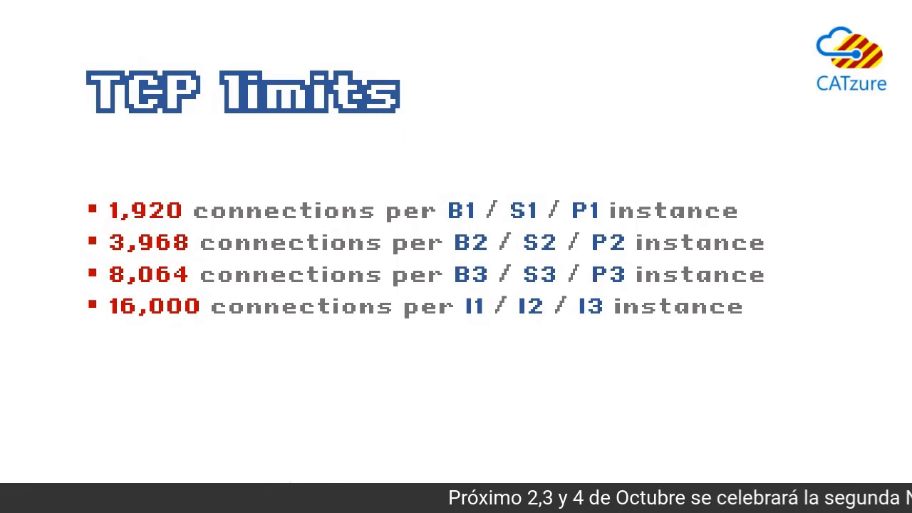
- Switch back to the Azure portal and open the azure-stuff App Service's TCP Connections diagnostic by searching its problem diagnostics for tcp
key("alt+Tab")
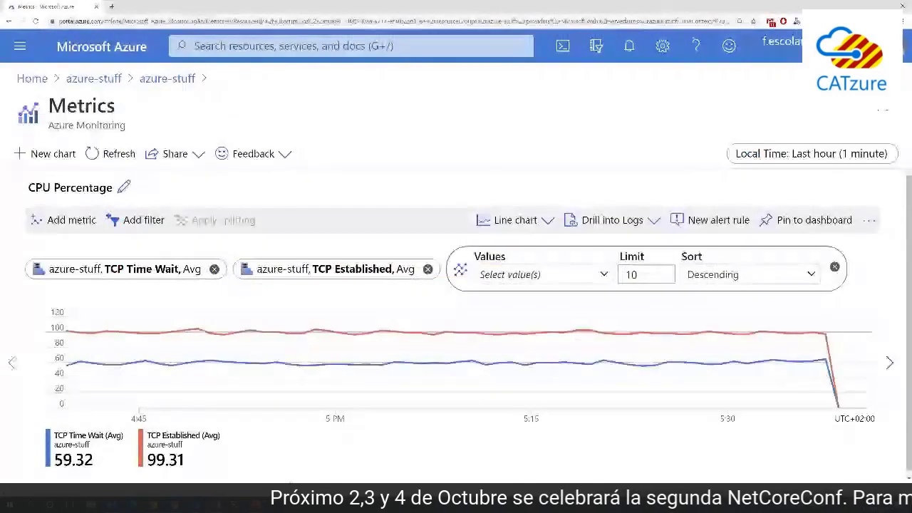
left_click(94, 78)
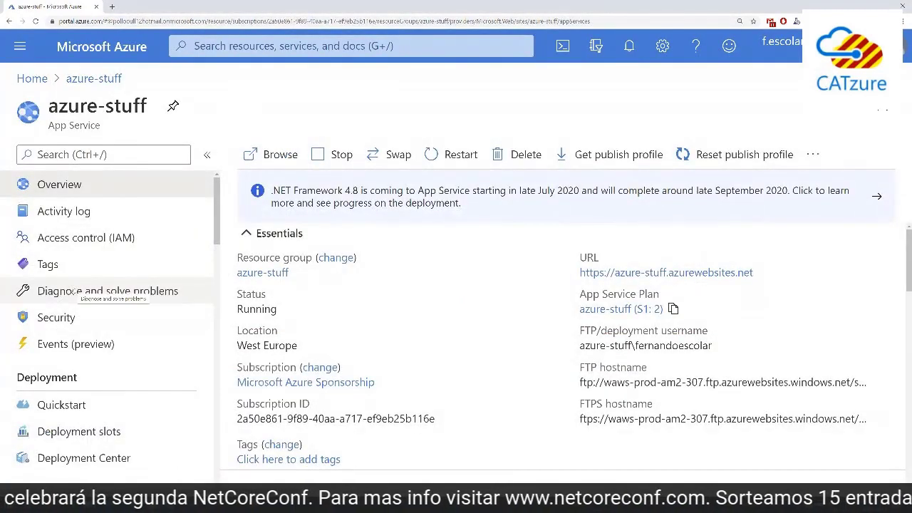
left_click(72, 292)
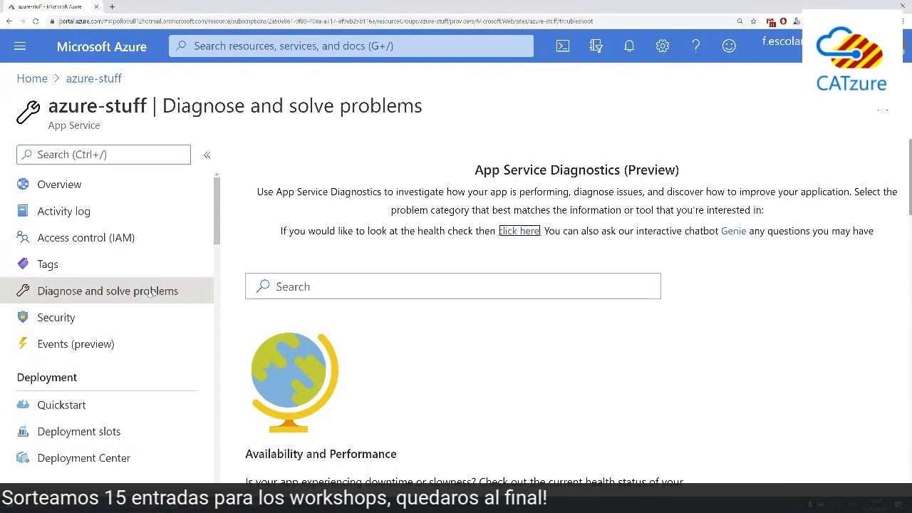
left_click(298, 288)
type("tcp")
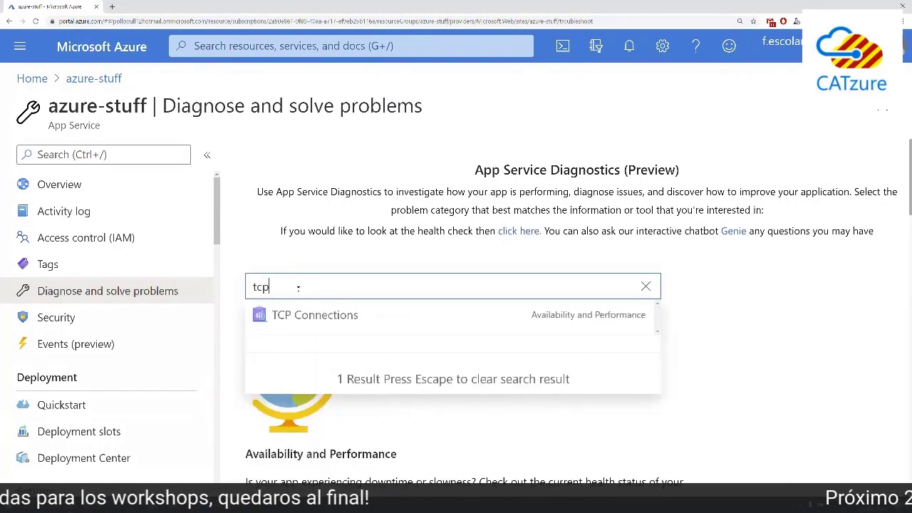
left_click(306, 313)
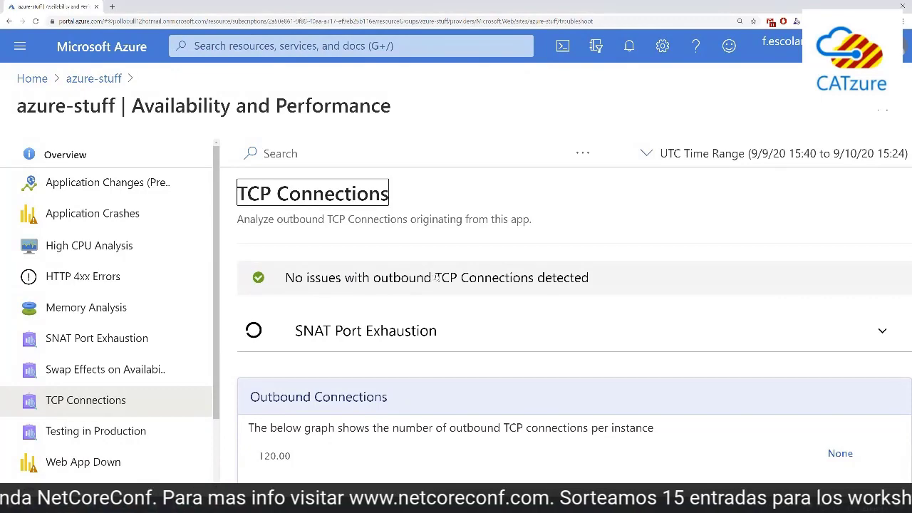
- Examine the outbound TCP connection graphs per instance, by connection type and by state
scroll(562, 277, "down", 1)
scroll(562, 277, "down", 3)
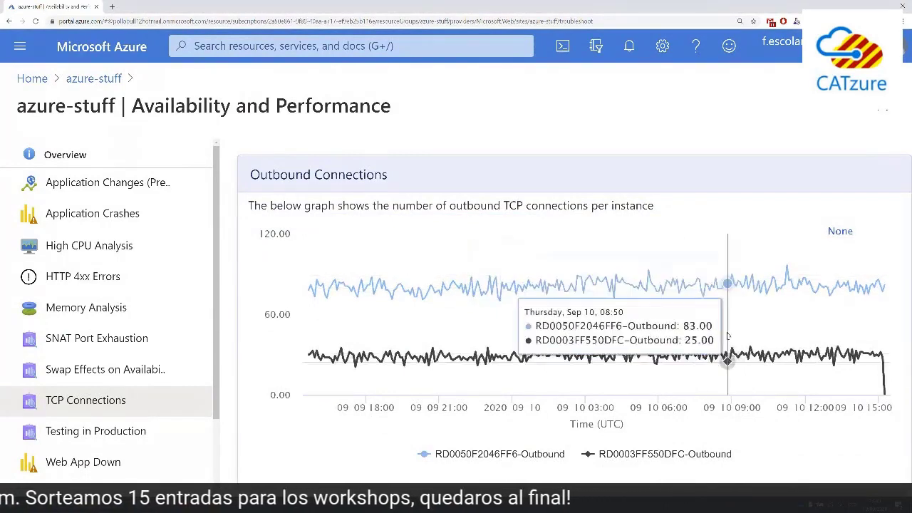
scroll(734, 349, "down", 1)
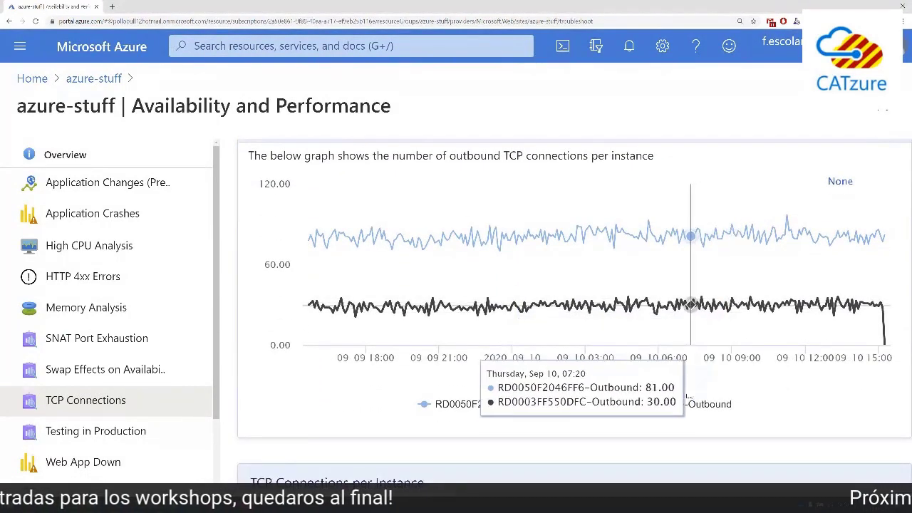
scroll(750, 296, "down", 6)
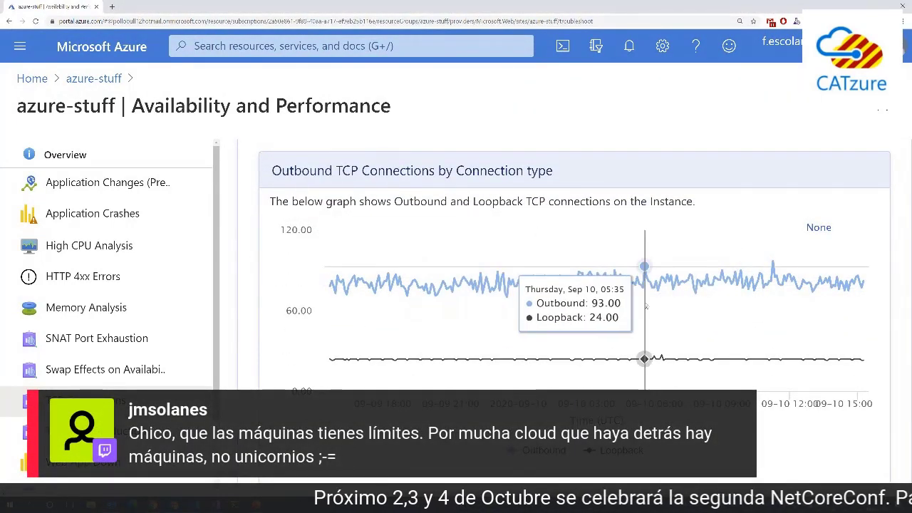
scroll(794, 305, "down", 4)
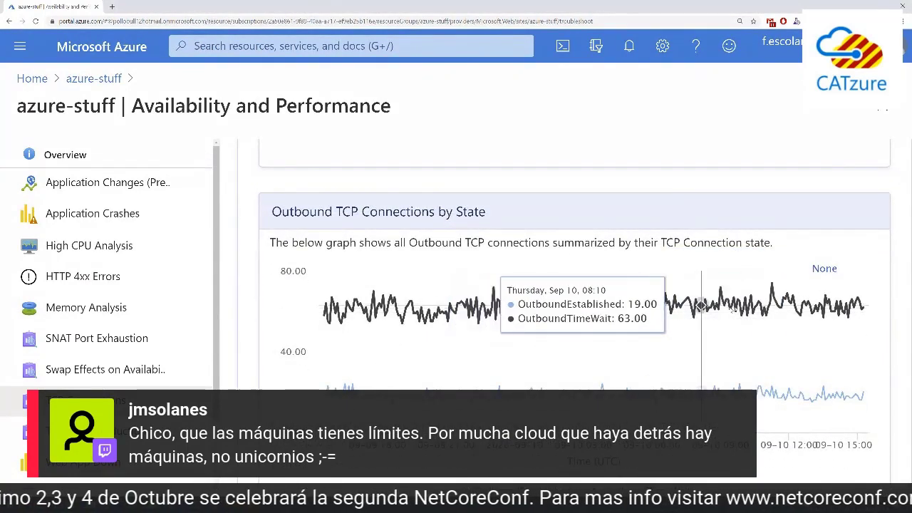
scroll(820, 315, "down", 2)
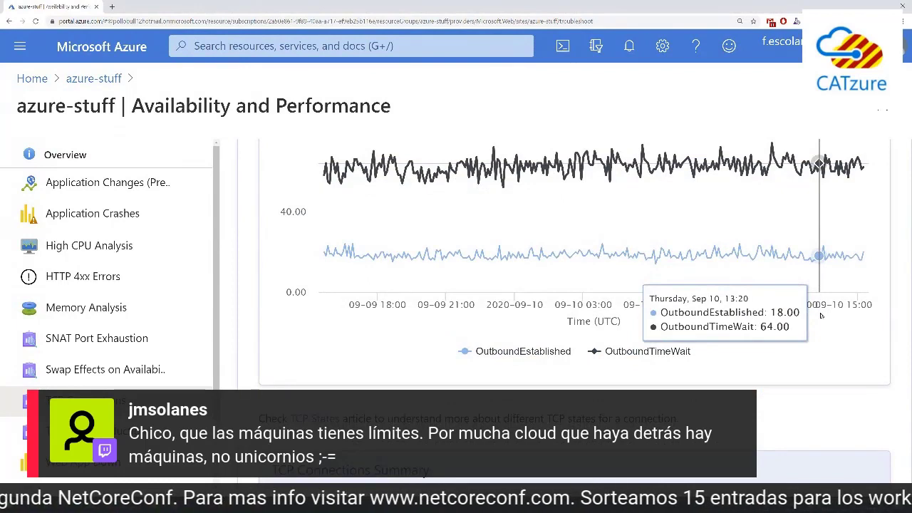
scroll(821, 315, "down", 2)
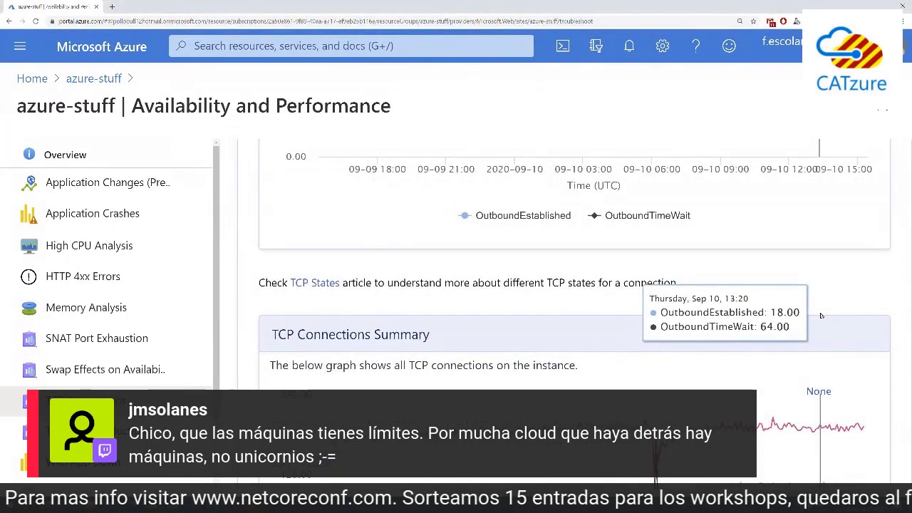
- Check the live viewer comments in StreamYard and return to the Azure portal
key("alt+Tab")
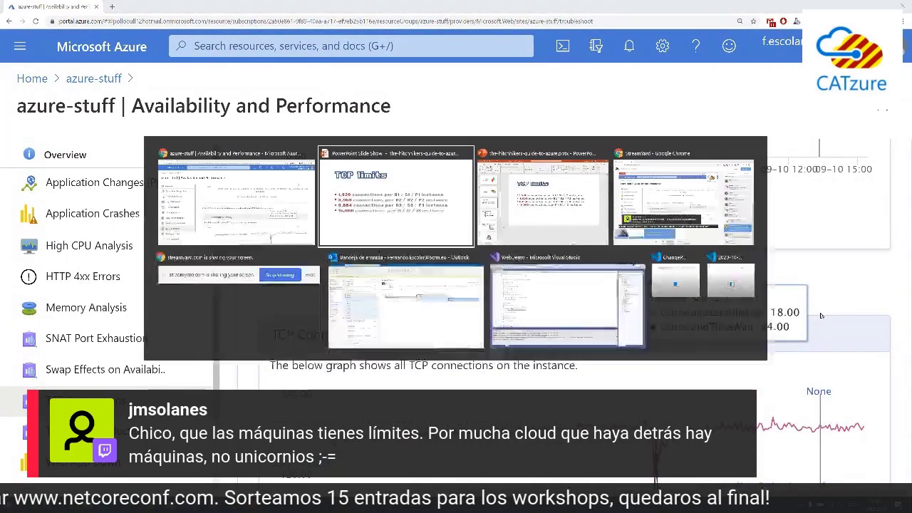
key("alt+Tab")
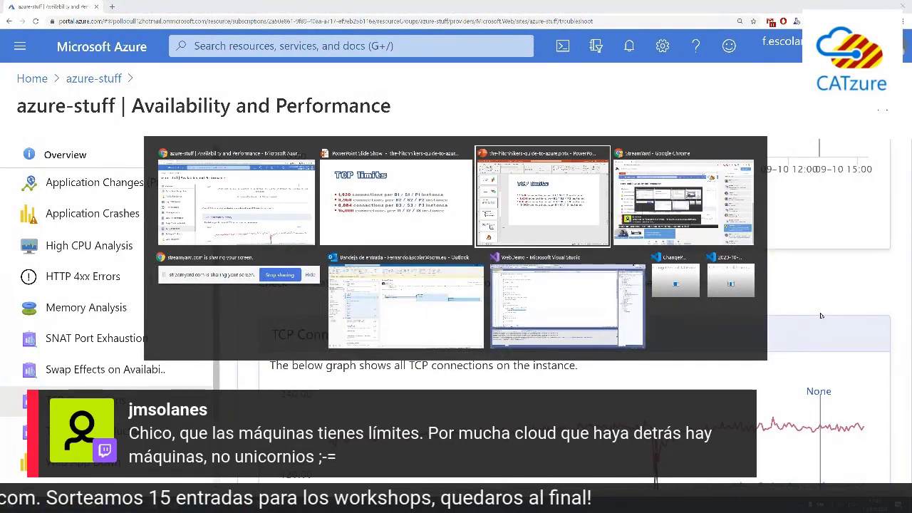
key("alt+Tab")
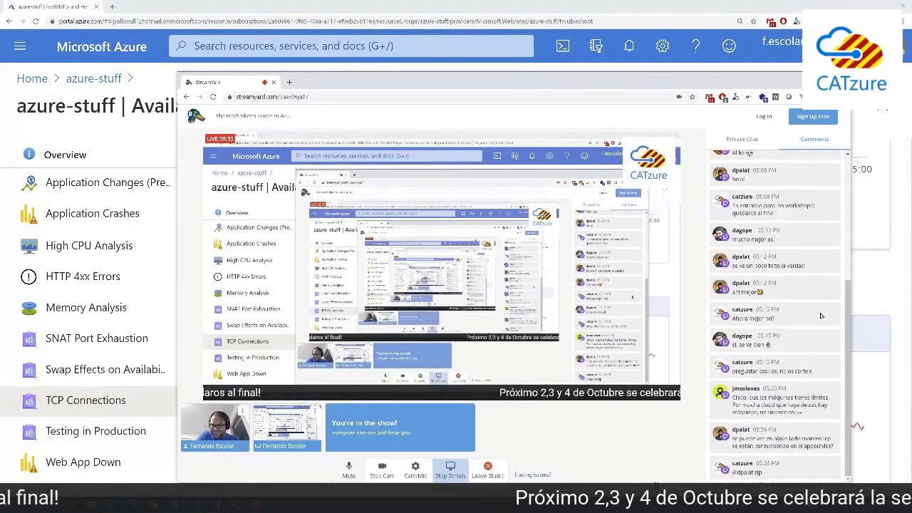
key("alt+Tab")
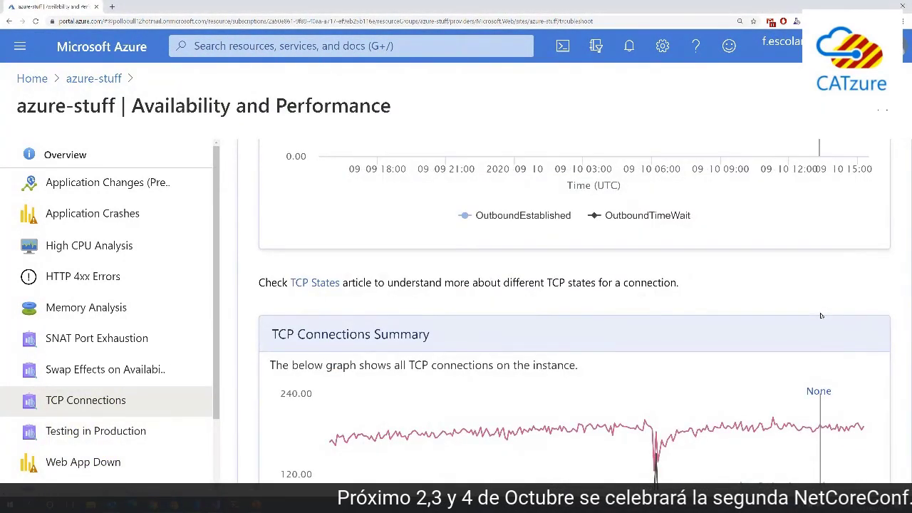
- Examine the TCP Connections Summary graph for all connections on the instance, and go back to the report's start
scroll(876, 316, "down", 3)
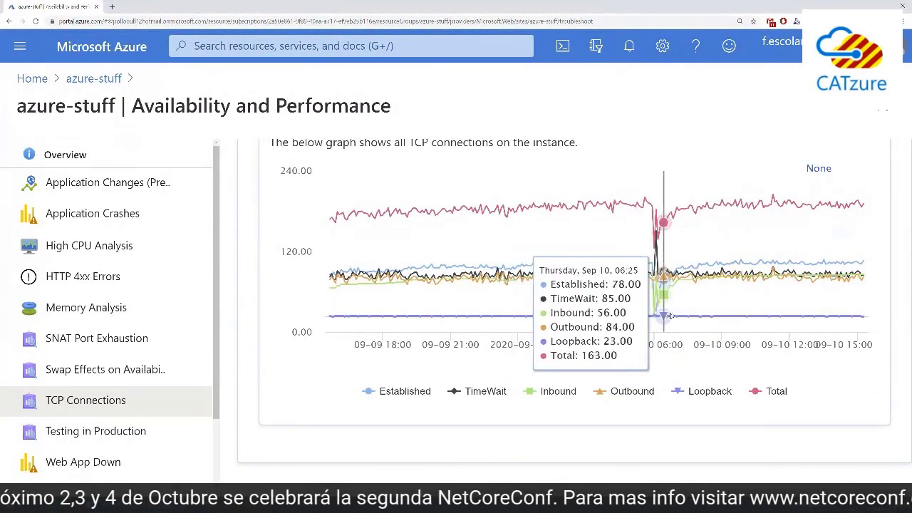
scroll(670, 315, "up", 1)
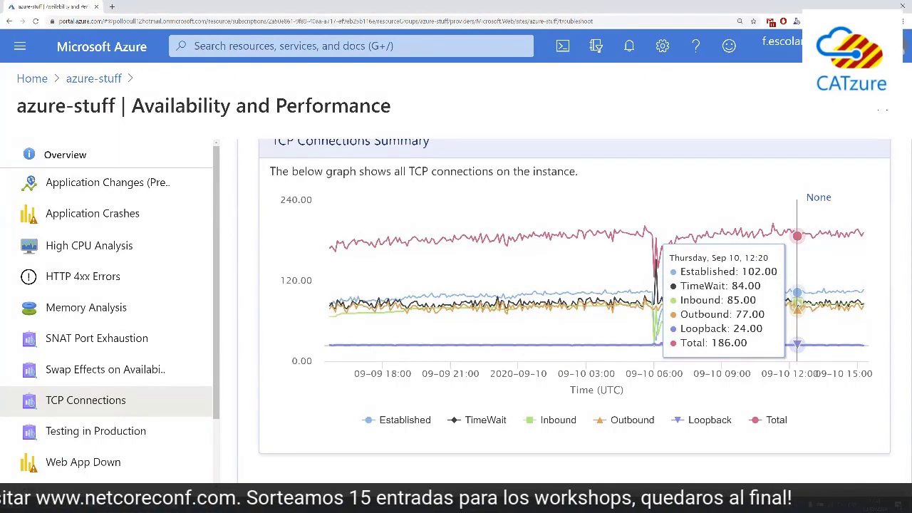
scroll(798, 306, "down", 5)
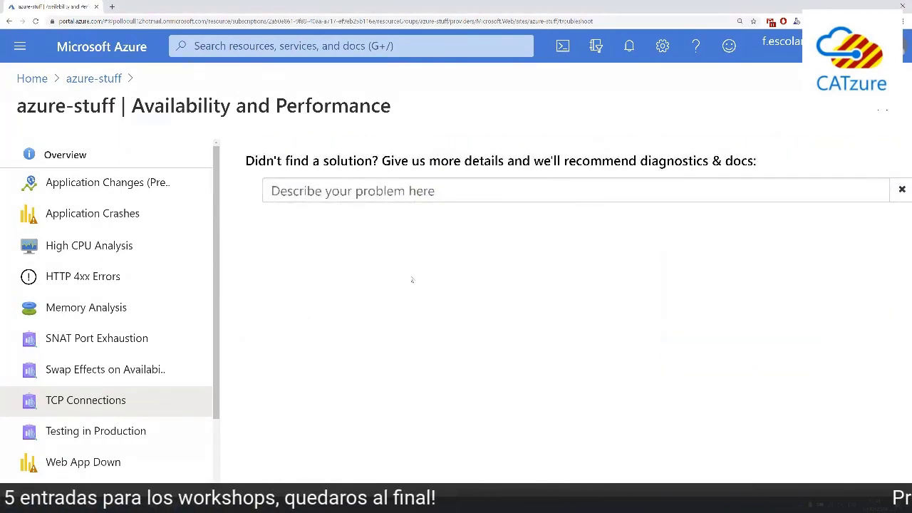
scroll(411, 280, "up", 3)
scroll(412, 280, "up", 10)
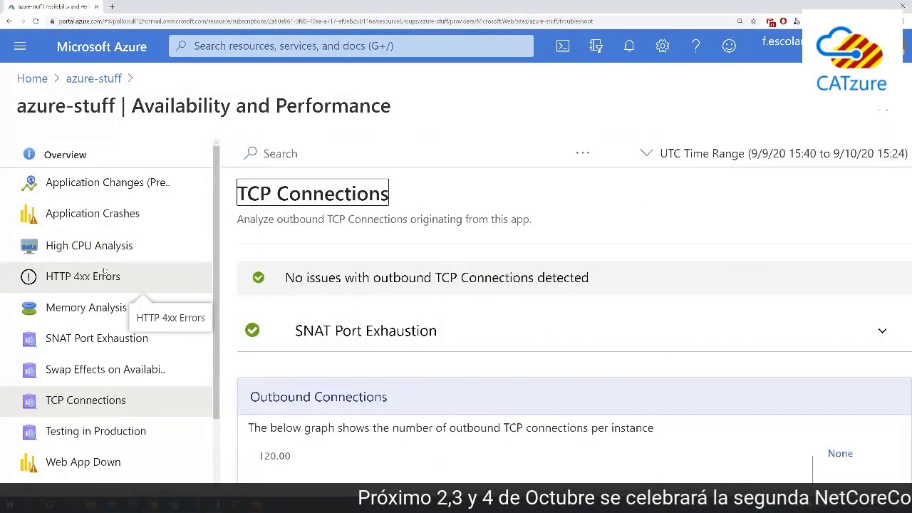
- Return to the azure-stuff Diagnose and solve problems page and look over the available diagnostic tools and problem categories
left_click(95, 79)
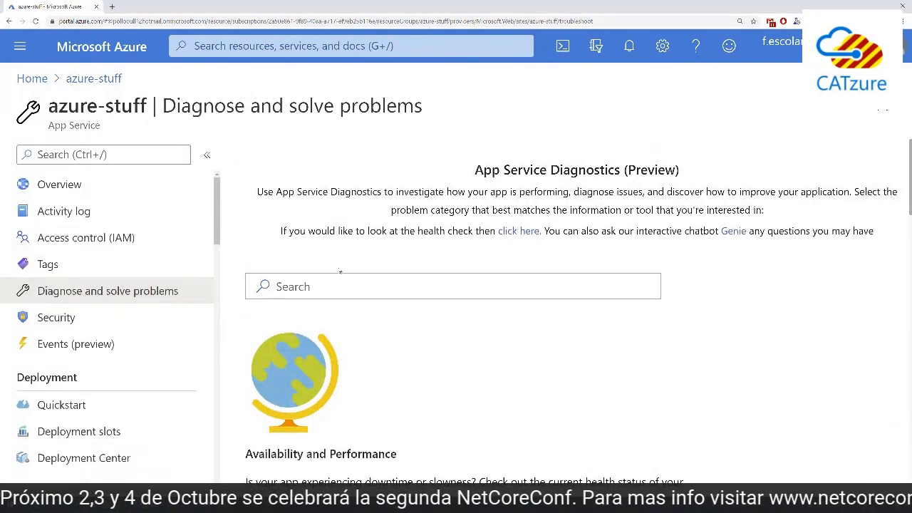
left_click(343, 285)
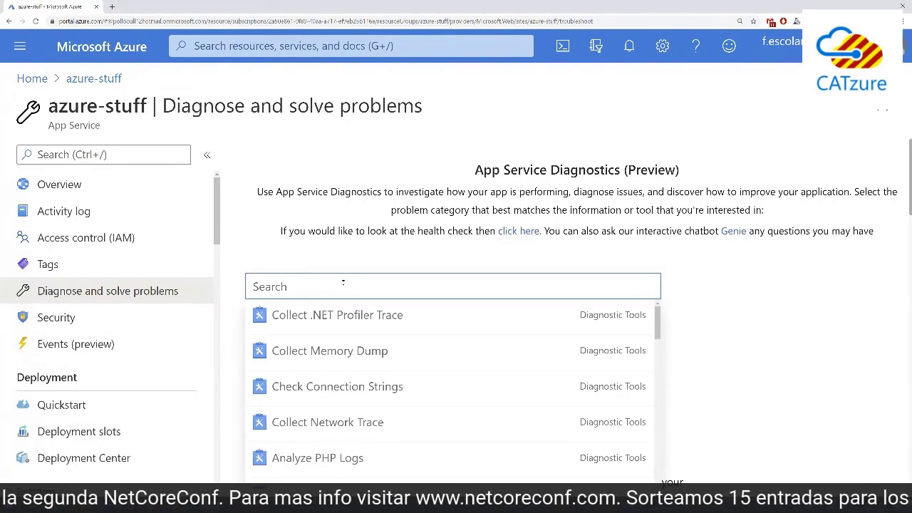
key("Escape")
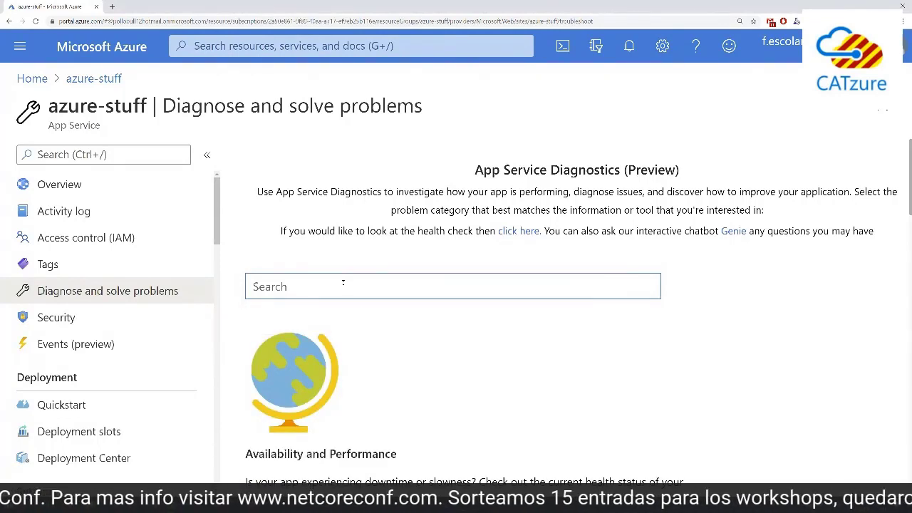
scroll(343, 282, "down", 2)
scroll(343, 282, "down", 2)
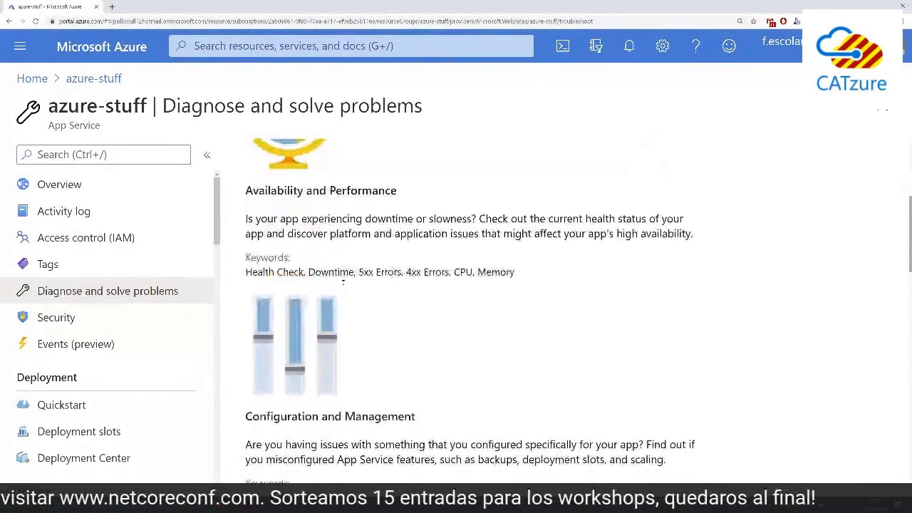
scroll(342, 283, "up", 1)
scroll(343, 283, "up", 1)
scroll(342, 282, "up", 1)
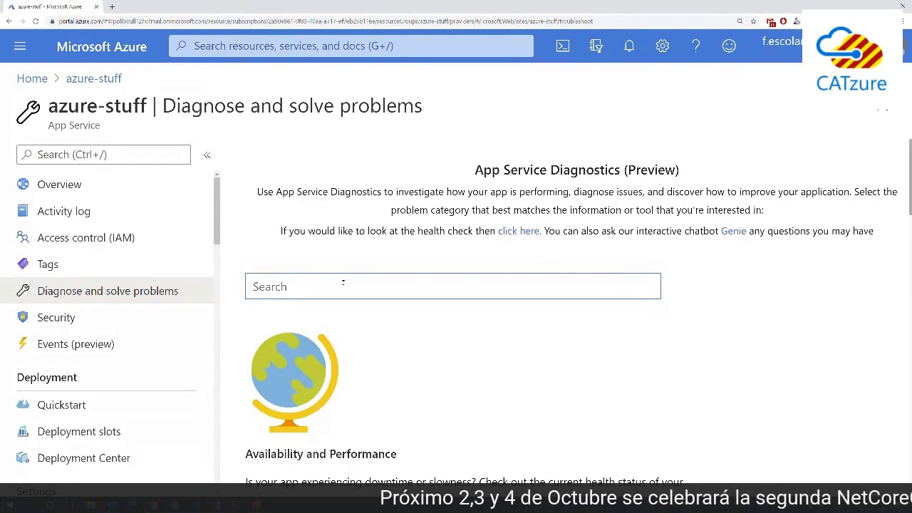
- Switch to StreamYard to read the new viewer comments, and select the TCP limits slide show as the window to return to
key("alt+Tab")
key("alt+Tab")
key("alt+Tab")
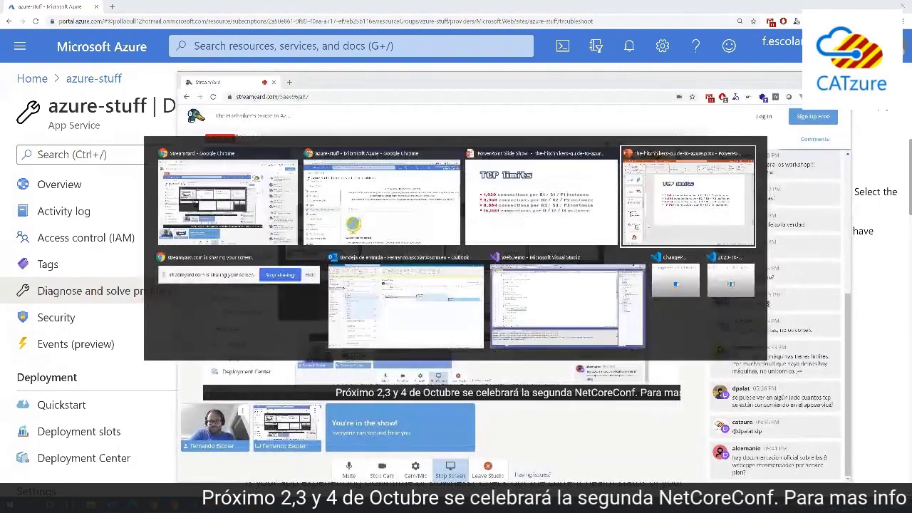
key("alt+Tab")
key("alt+Tab")
key("alt+Tab")
key("alt+Tab")
key("alt+Tab")
key("alt+Tab")
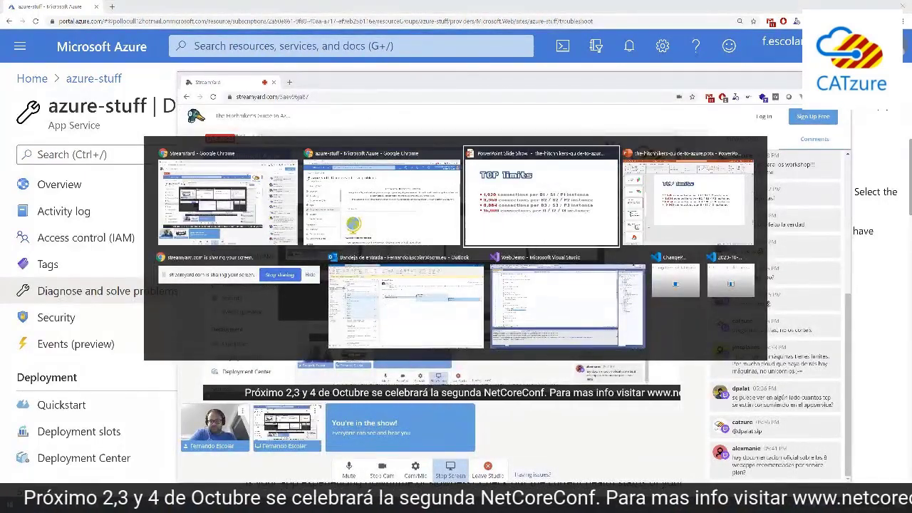